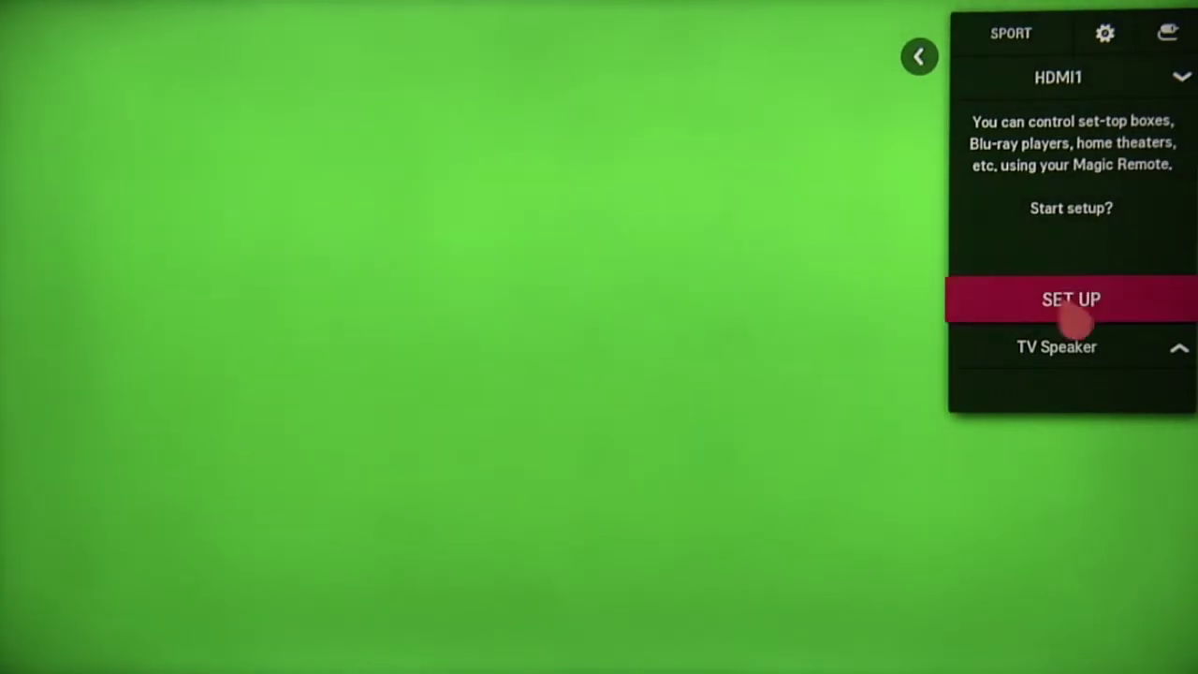
# Start the Magic Remote device setup and use HDMI1(ARC) as both the home theater port and the TV sound output port
pyautogui.click(1080, 315)
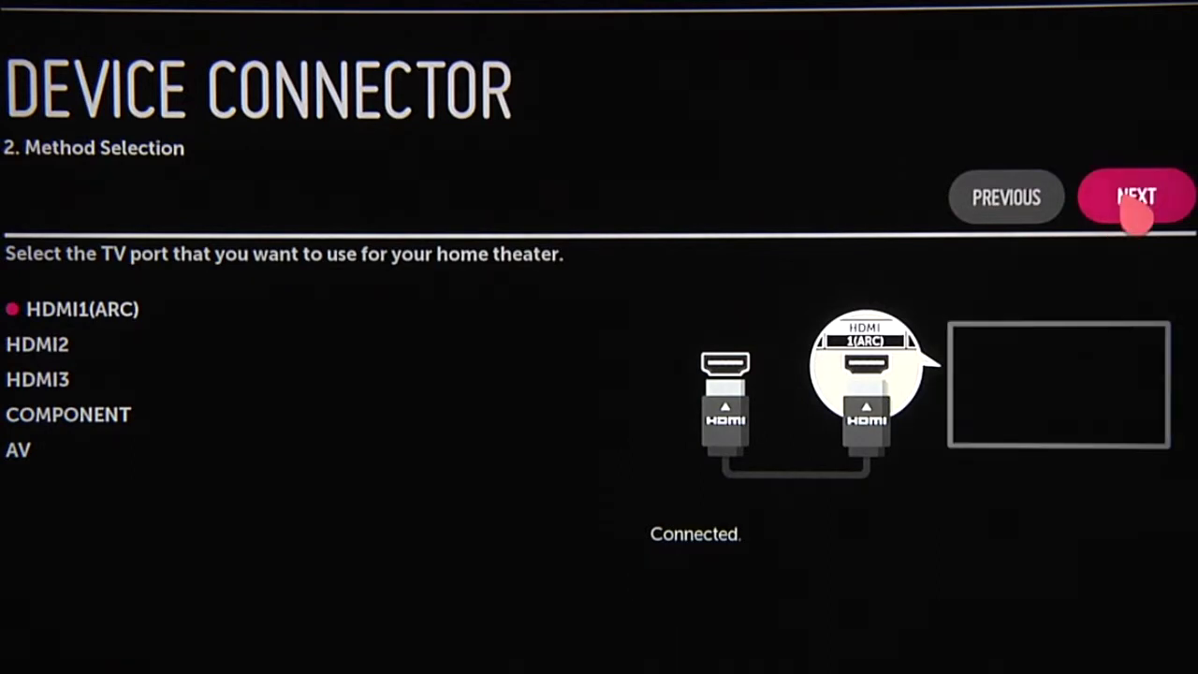
pyautogui.click(1137, 215)
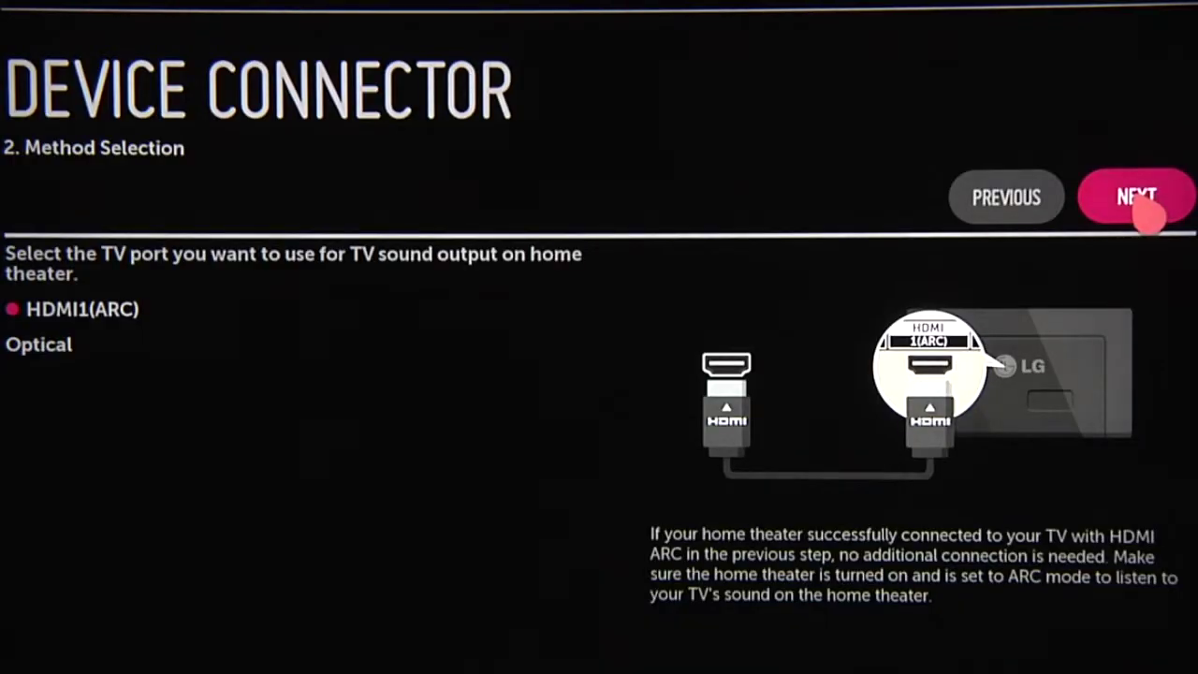
pyautogui.click(1148, 214)
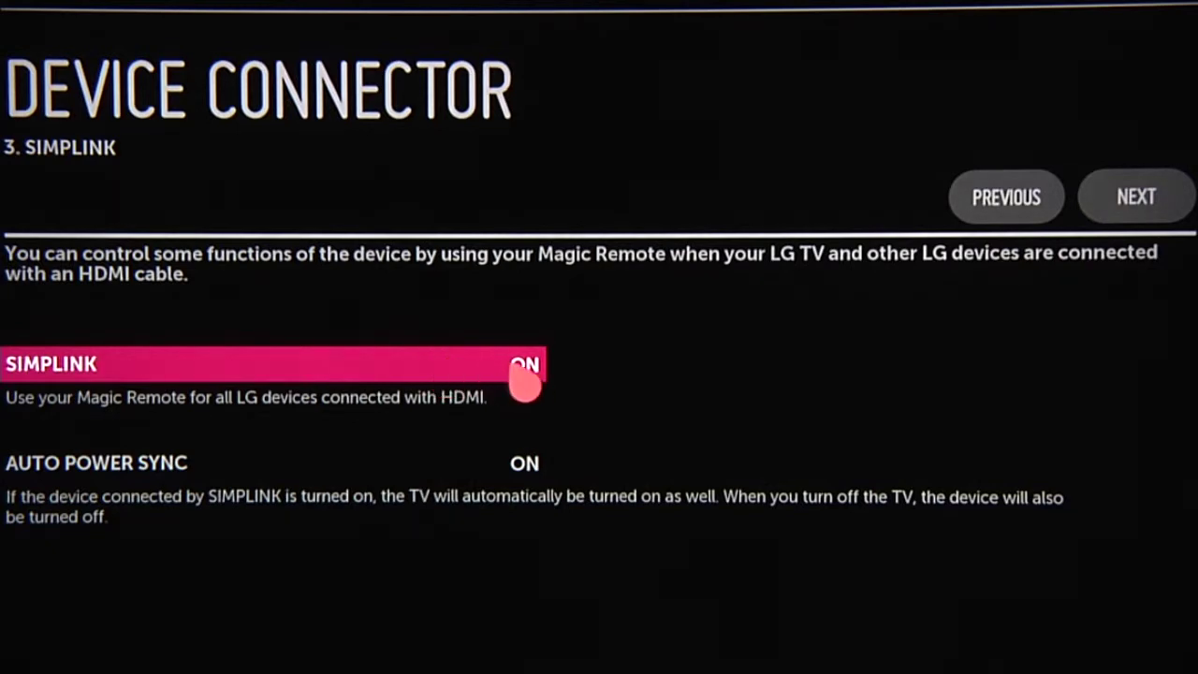
# Switch SIMPLINK off and back on, and continue to the Universal Control stage
pyautogui.click(532, 368)
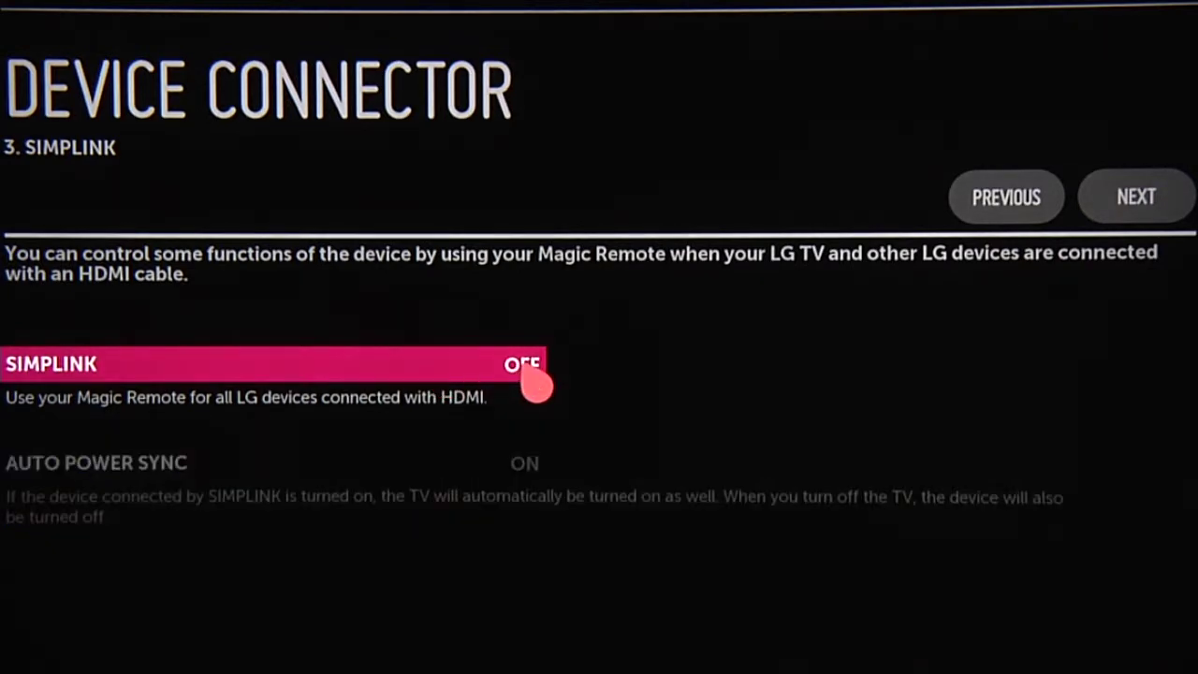
pyautogui.click(532, 367)
pyautogui.click(1145, 204)
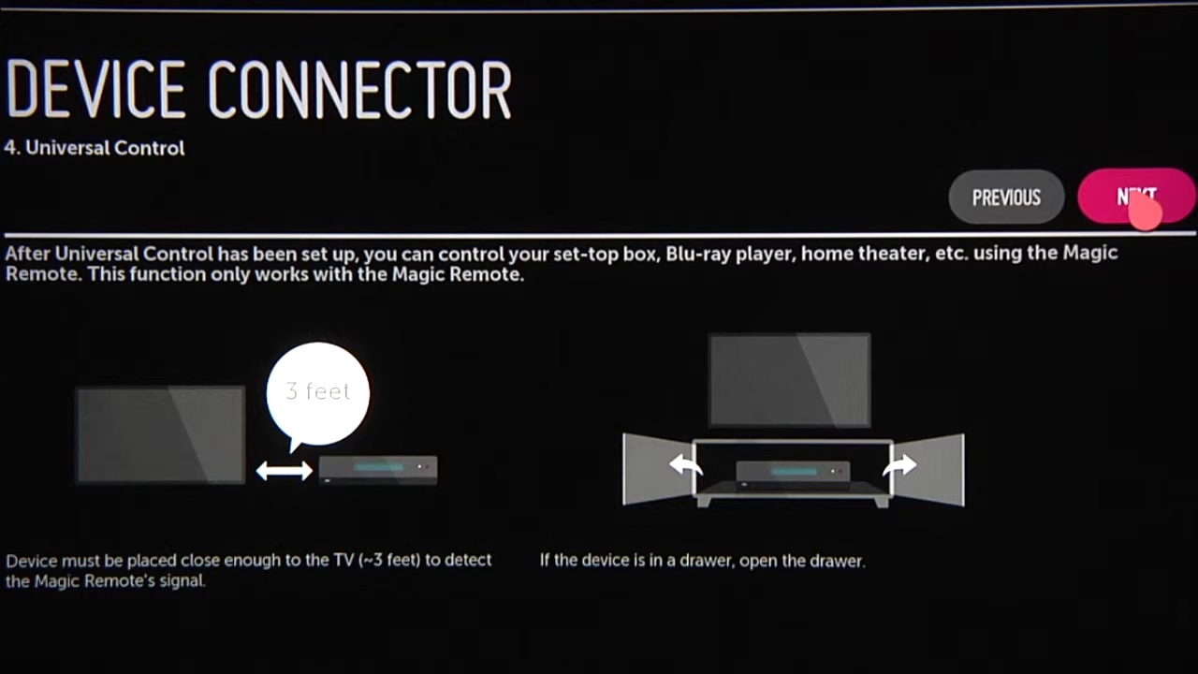
# Choose LG as the home theater manufacturer for Universal Control and continue to the device test
pyautogui.click(1144, 212)
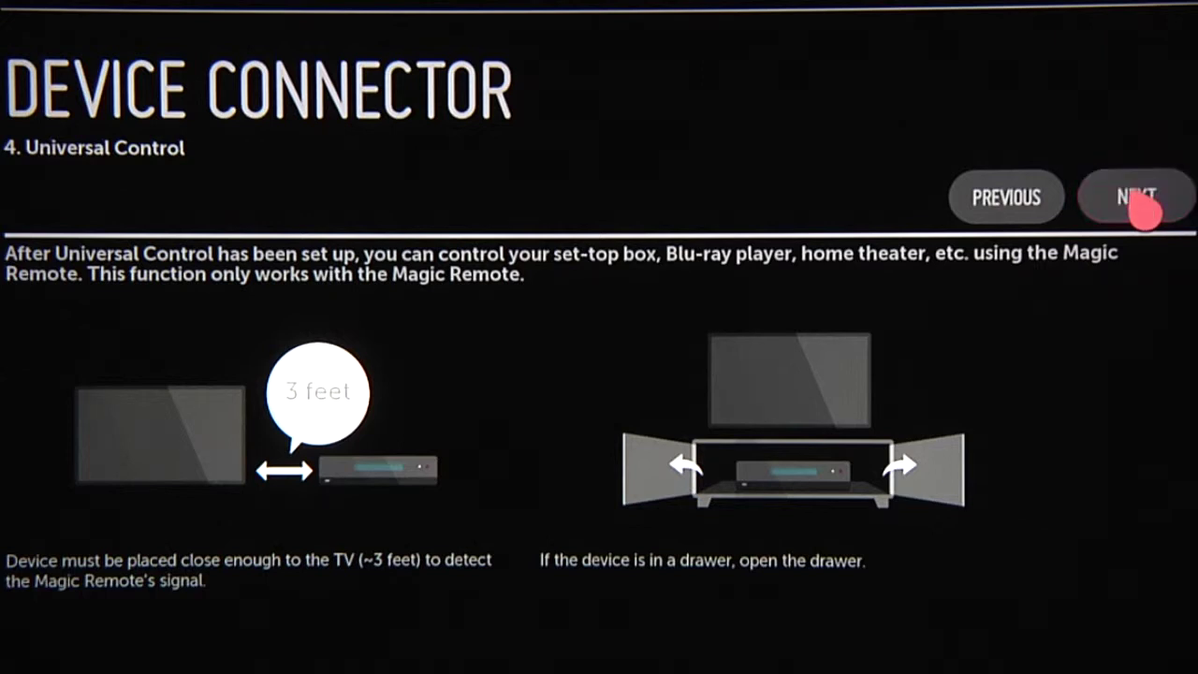
pyautogui.click(103, 525)
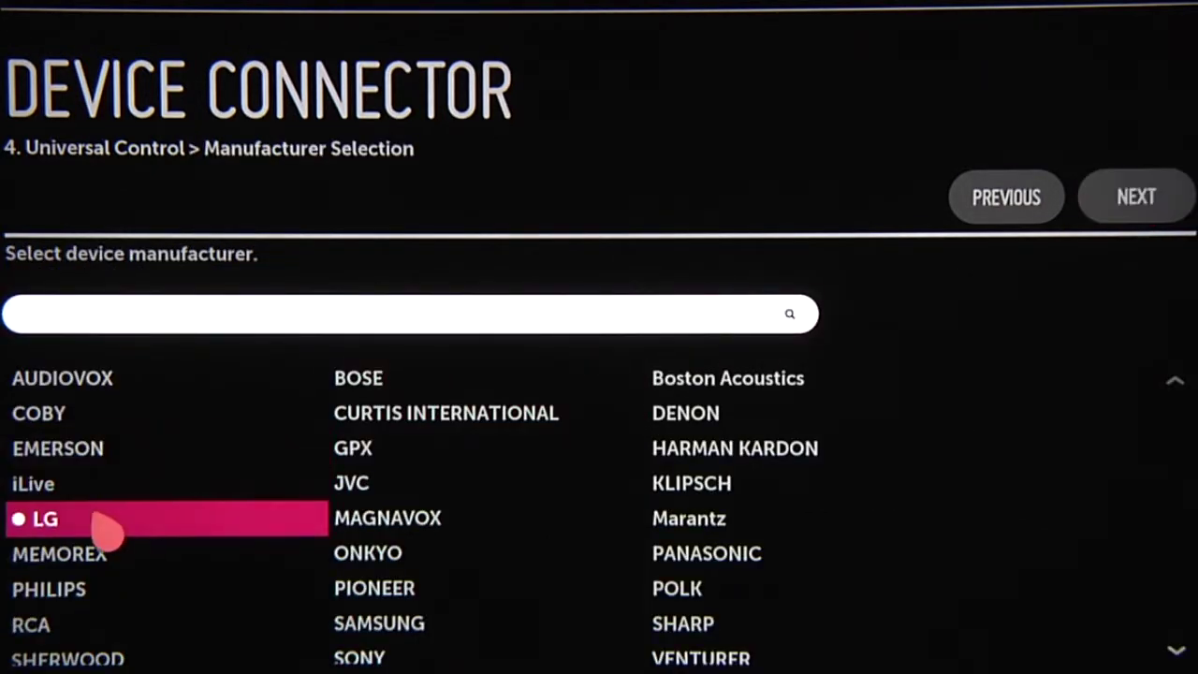
pyautogui.click(1152, 217)
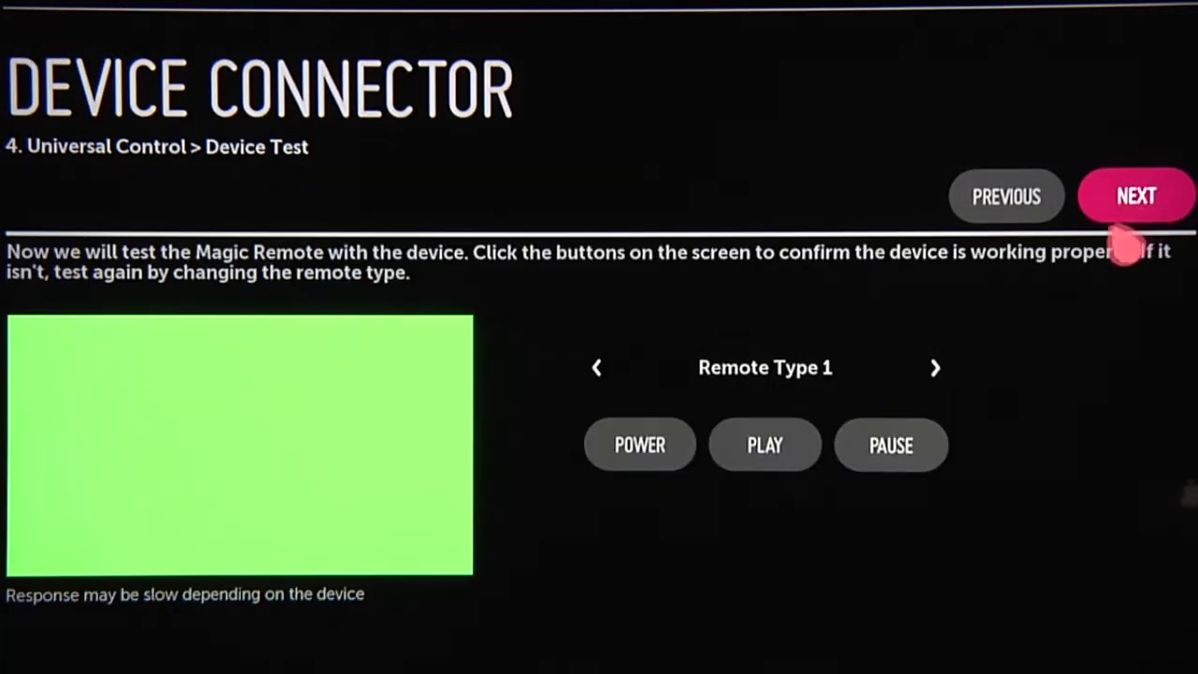
# Test the Power, Play and Pause commands with Remote Type 1
pyautogui.click(657, 464)
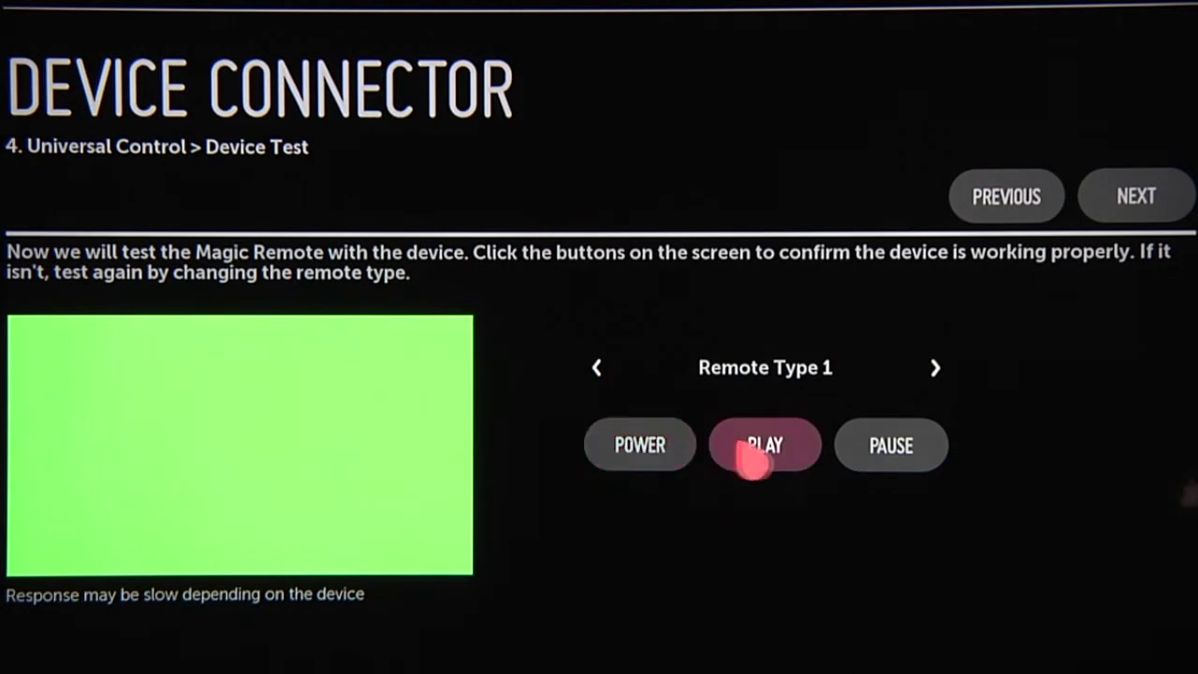
pyautogui.click(786, 459)
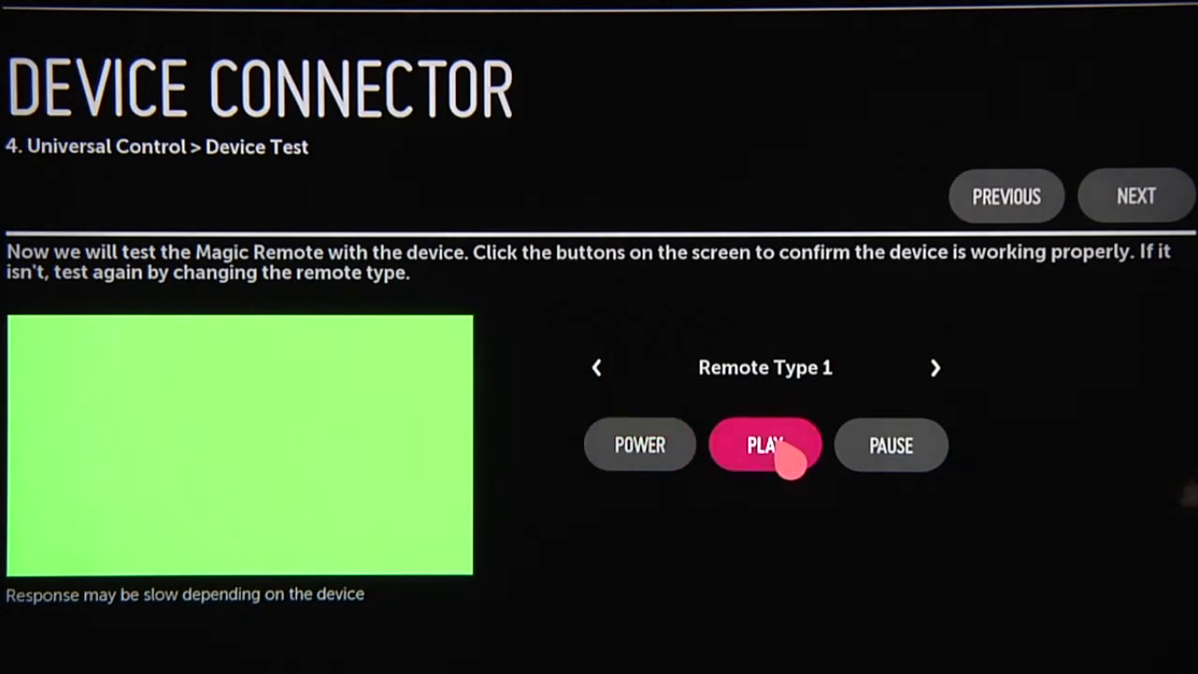
pyautogui.click(917, 459)
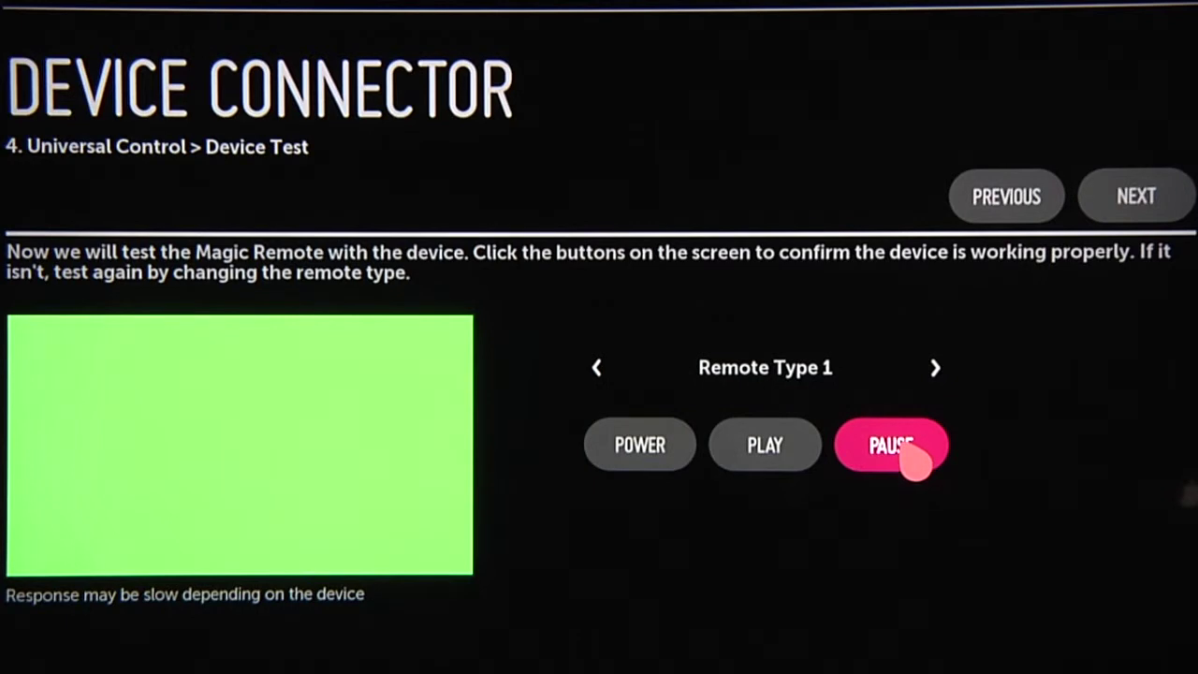
# Change the remote type to Remote Type 5 and continue past the device test
pyautogui.click(936, 368)
pyautogui.click(937, 368)
pyautogui.click(936, 368)
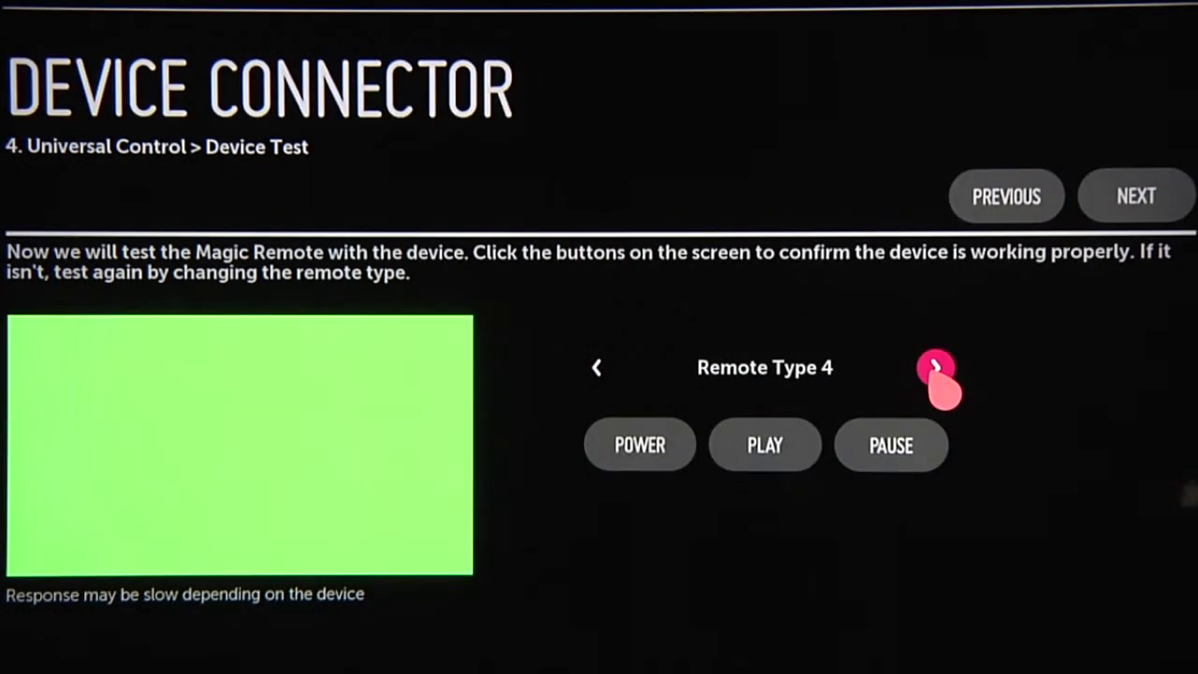
pyautogui.click(936, 368)
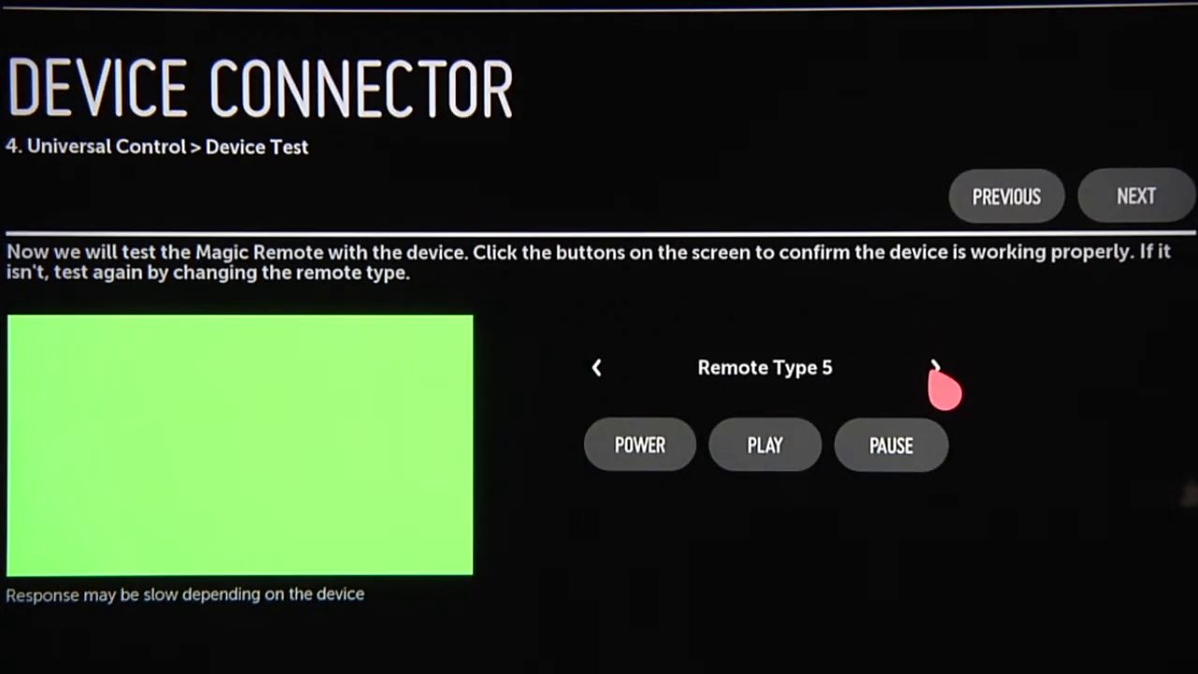
pyautogui.click(1146, 217)
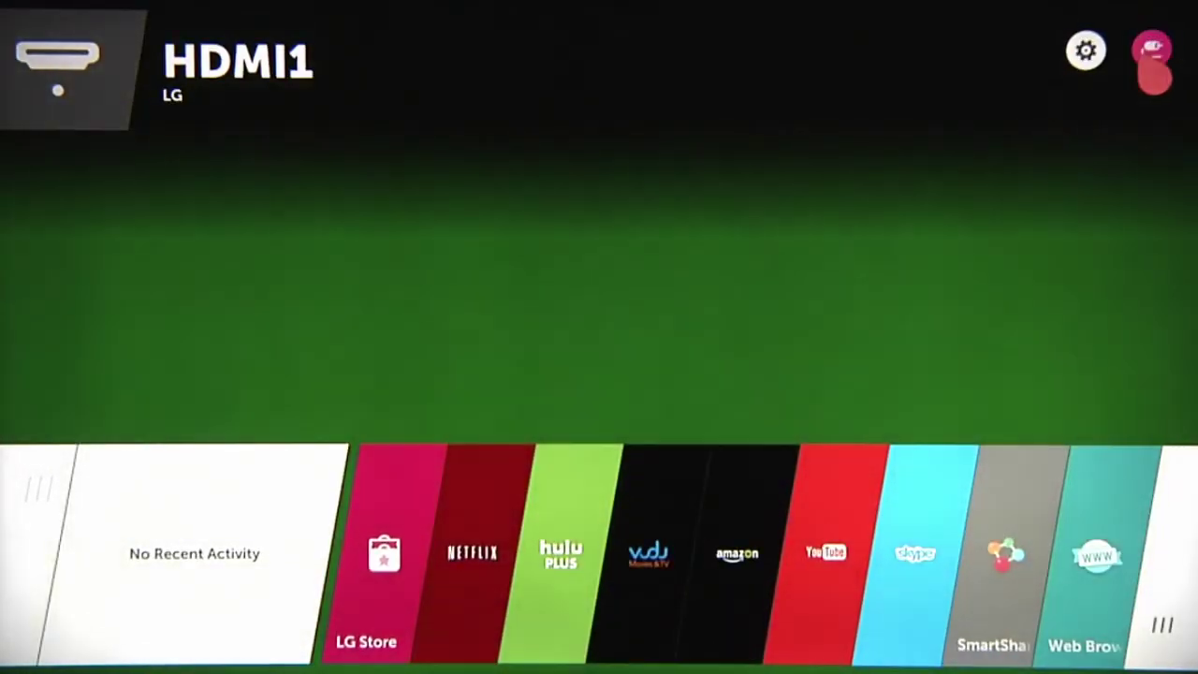
# Show all TV inputs and add HDMI1 to the launcher
pyautogui.click(1151, 66)
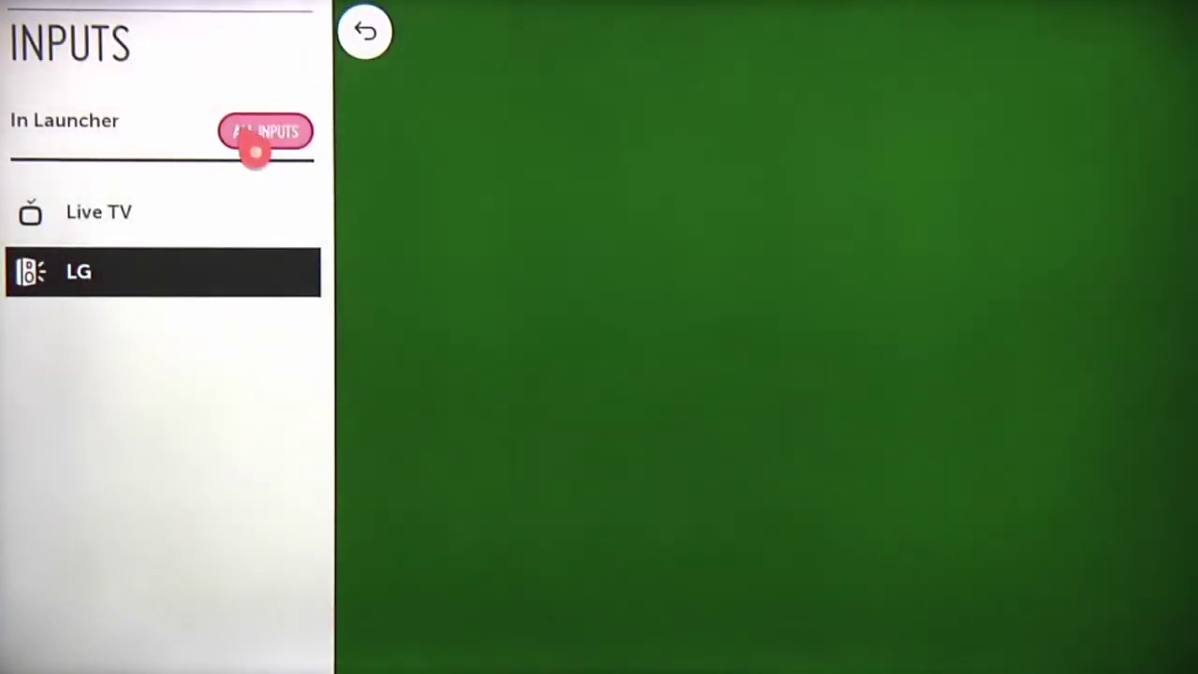
pyautogui.click(254, 140)
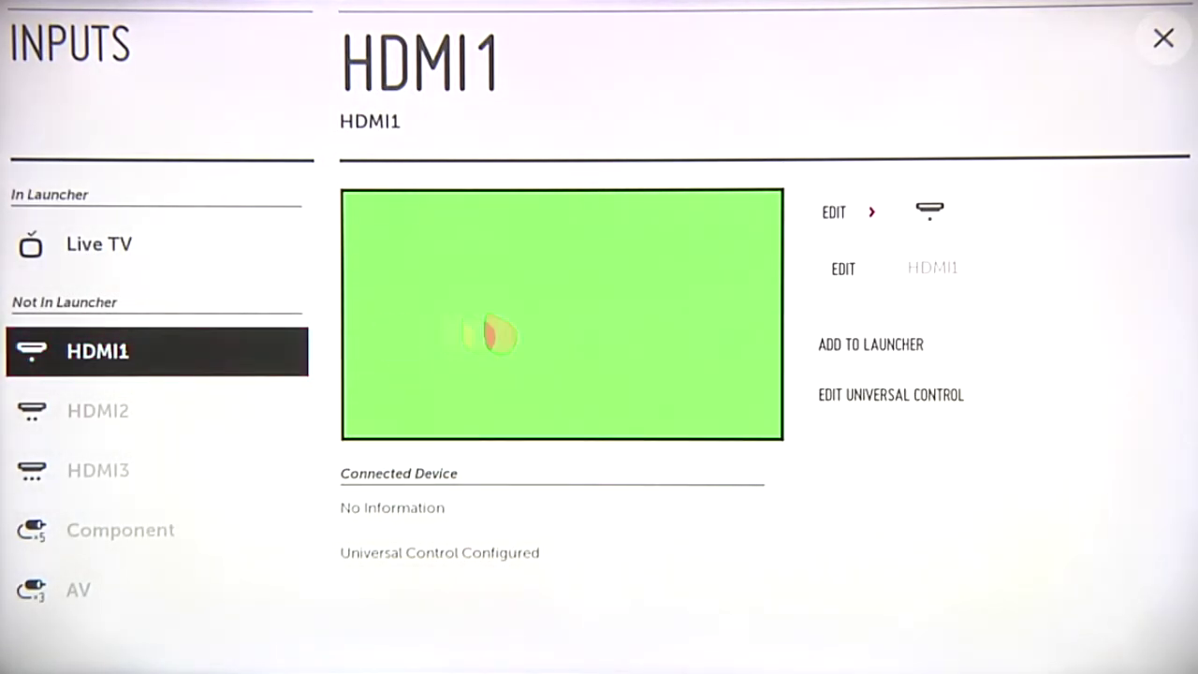
pyautogui.click(880, 354)
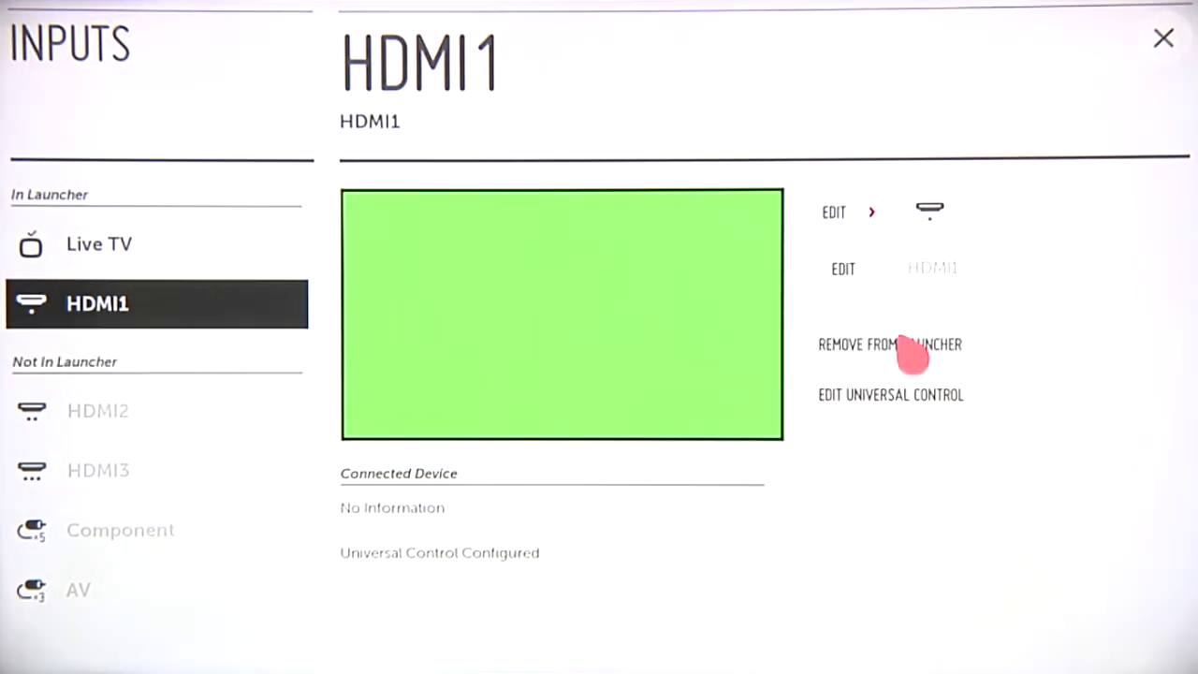
# View the available icons for HDMI1 without changing the icon, and open its name for editing
pyautogui.click(861, 217)
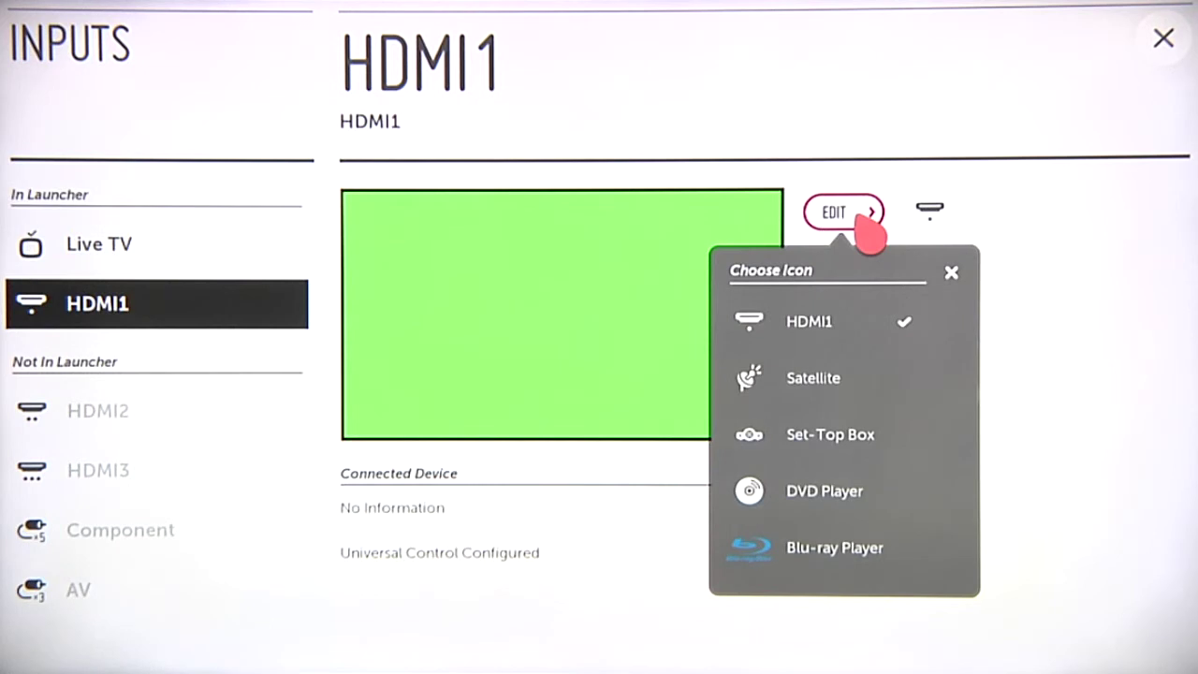
pyautogui.click(952, 273)
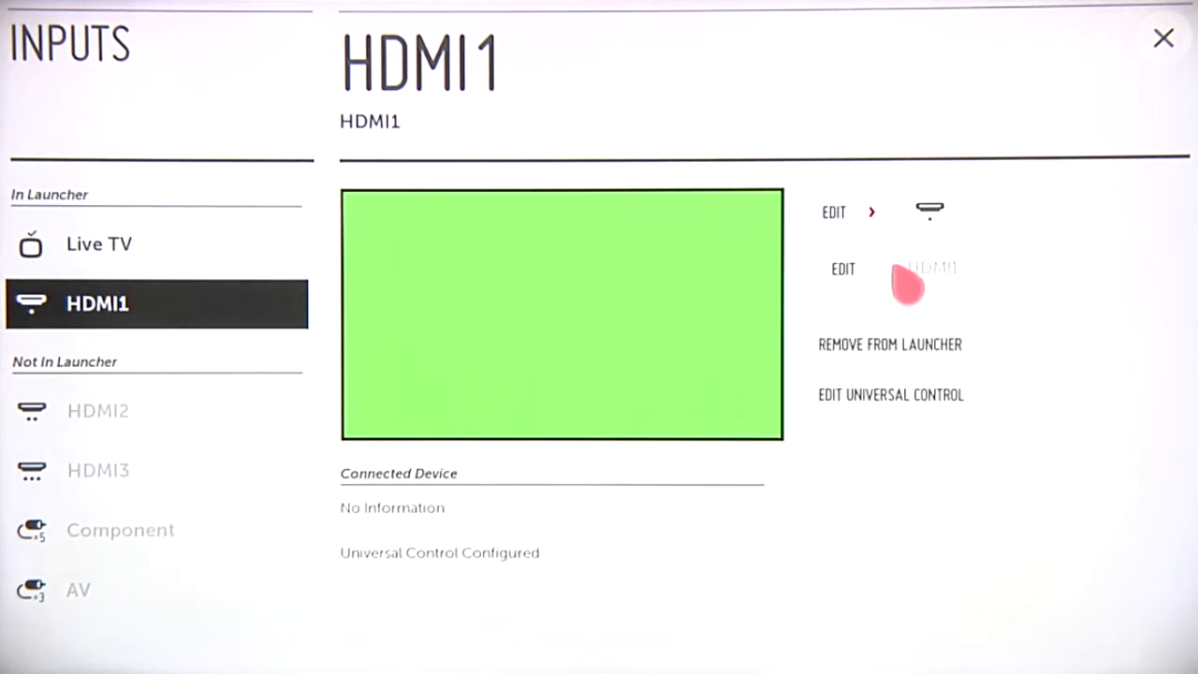
pyautogui.click(869, 281)
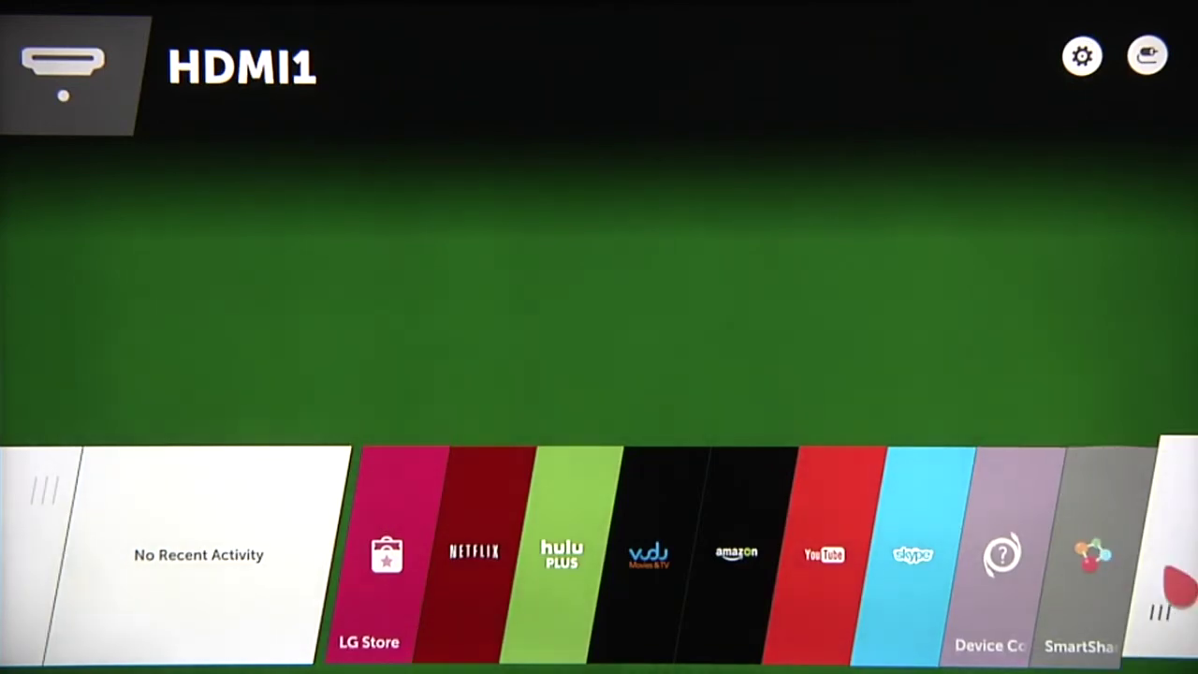
# Move the HDMI1 tile in the launcher between the Vudu and Amazon tiles and finish rearranging
pyautogui.click(910, 625)
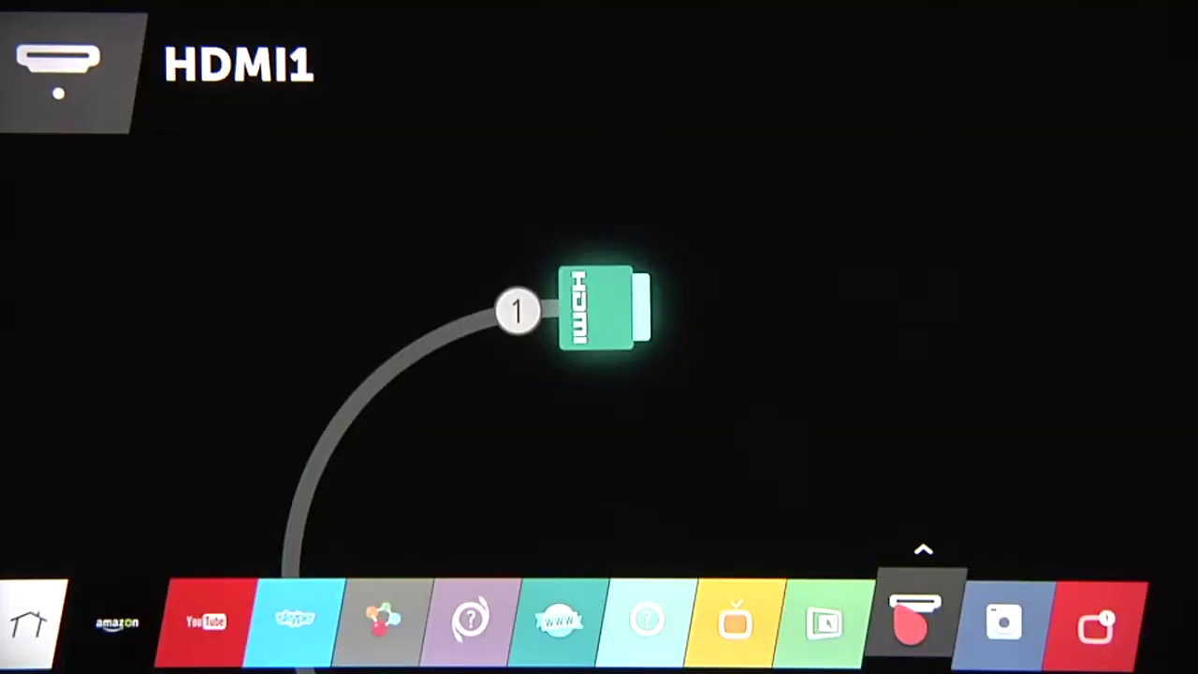
pyautogui.moveTo(910, 626); pyautogui.dragTo(418, 637)
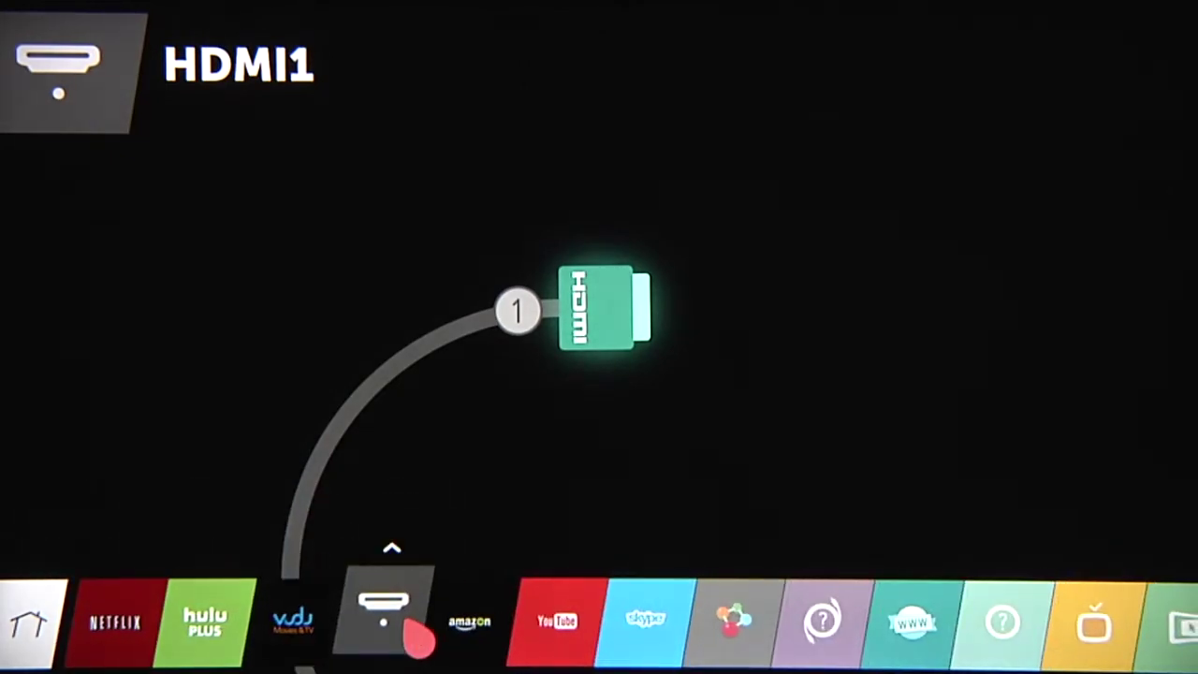
pyautogui.click(56, 629)
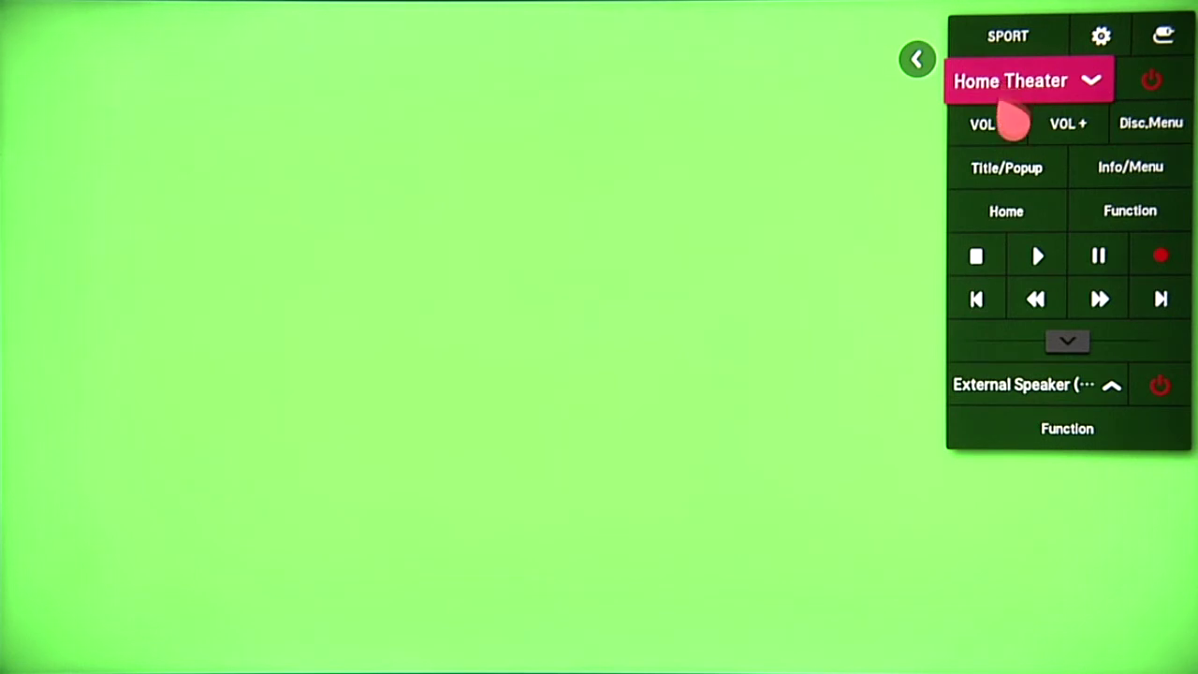
# Expand and collapse the extra on-screen remote controls, and move the control panel to the opposite side and back
pyautogui.click(1069, 348)
pyautogui.click(1070, 518)
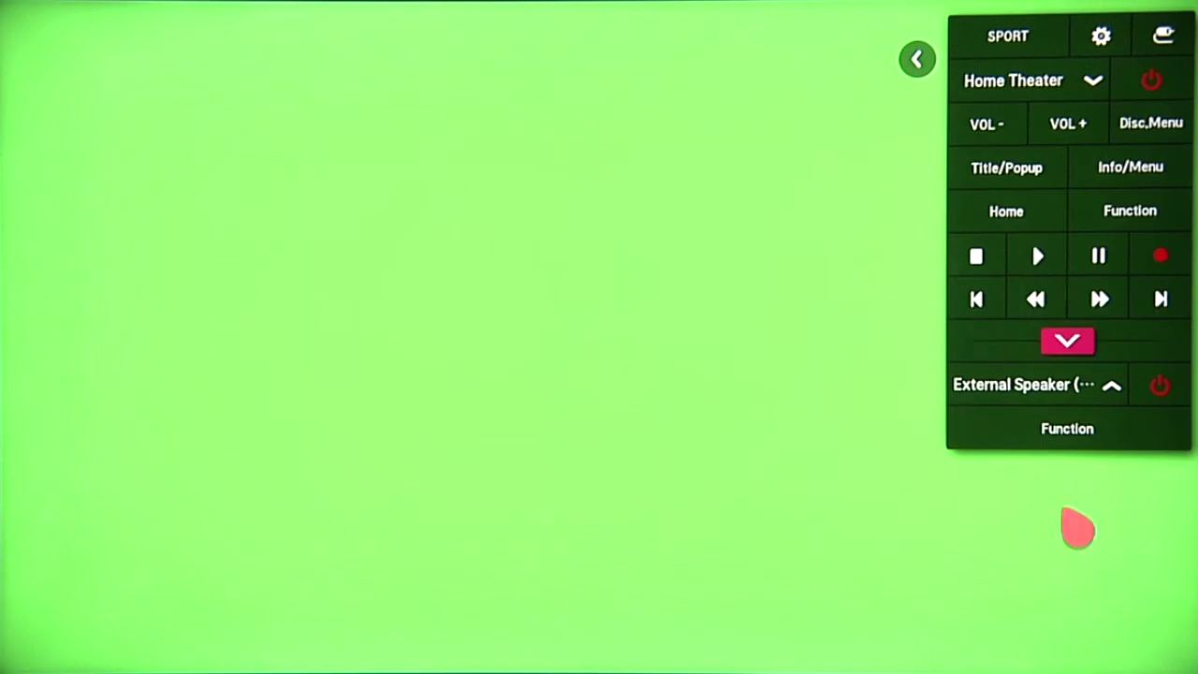
pyautogui.click(918, 64)
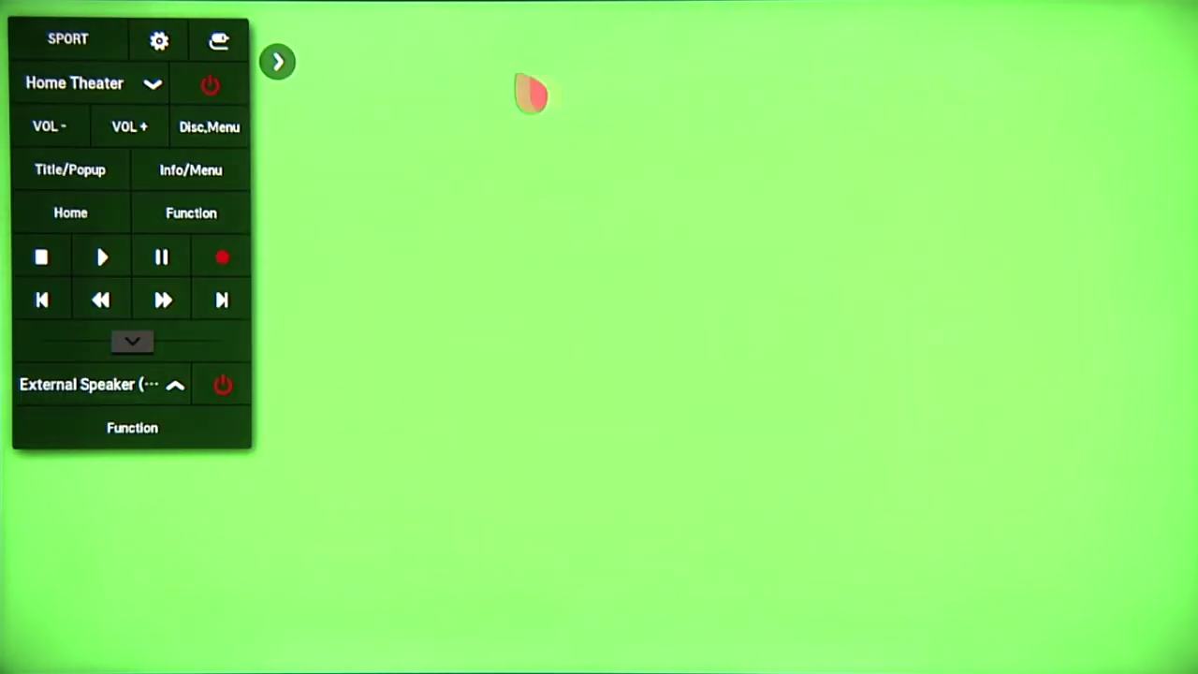
pyautogui.click(281, 66)
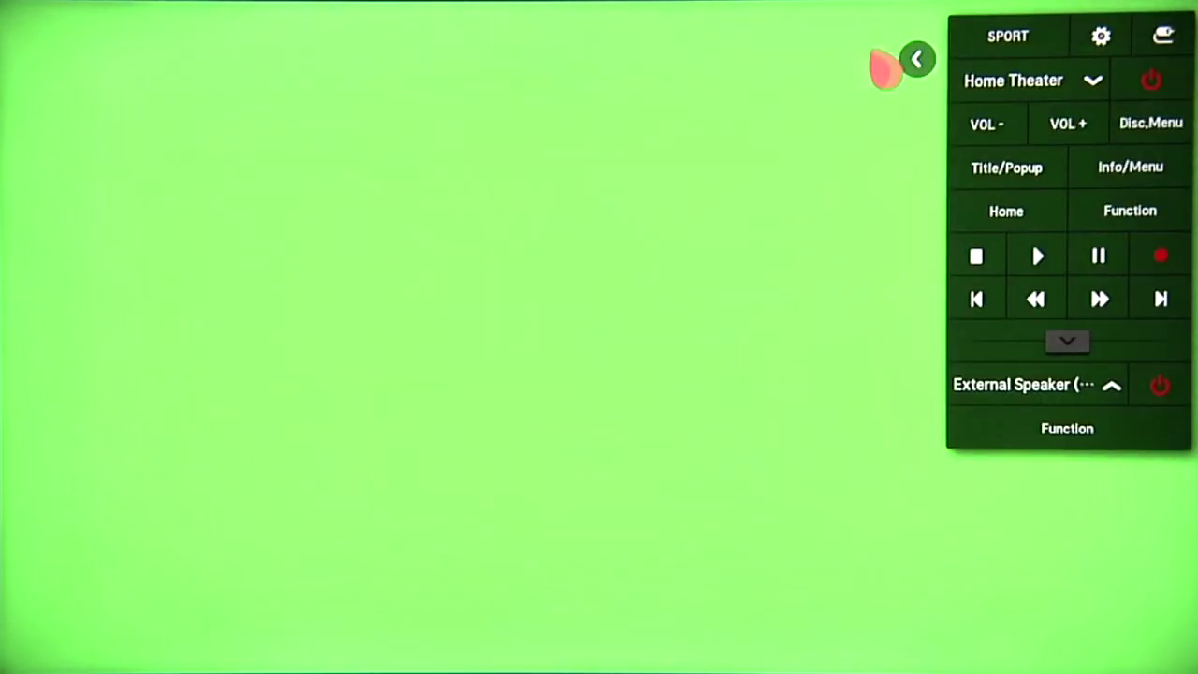
# Open the on-screen remote's device list and keep Home Theater as the controlled device
pyautogui.click(1028, 101)
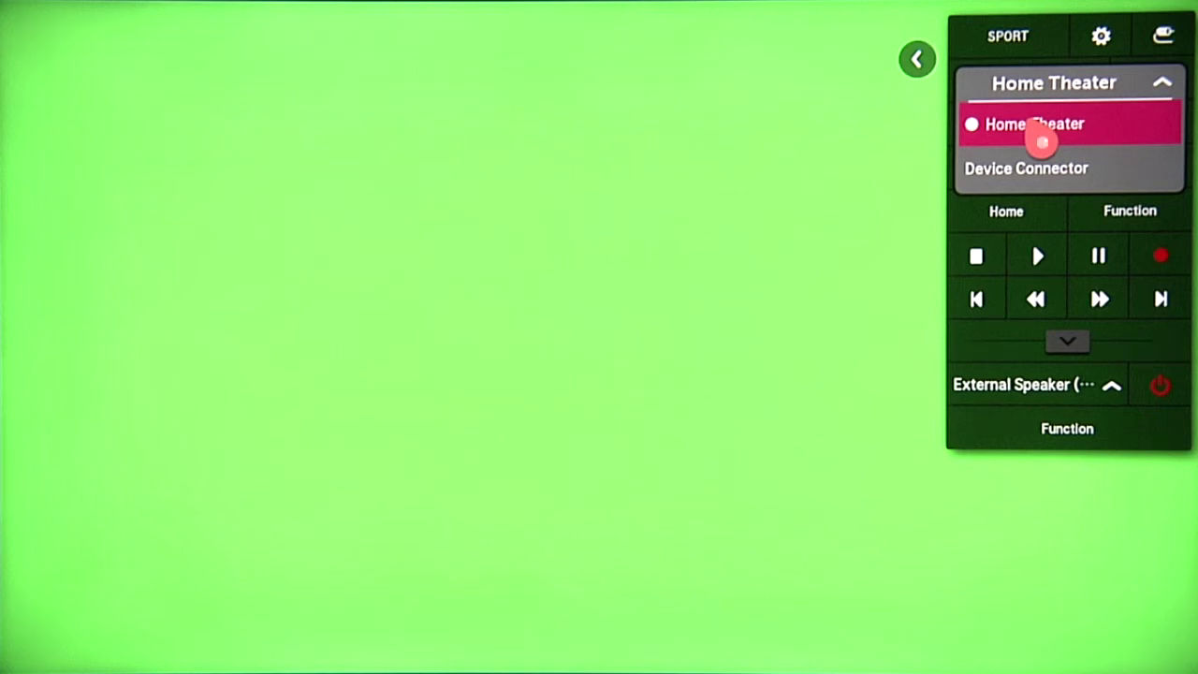
pyautogui.click(1042, 138)
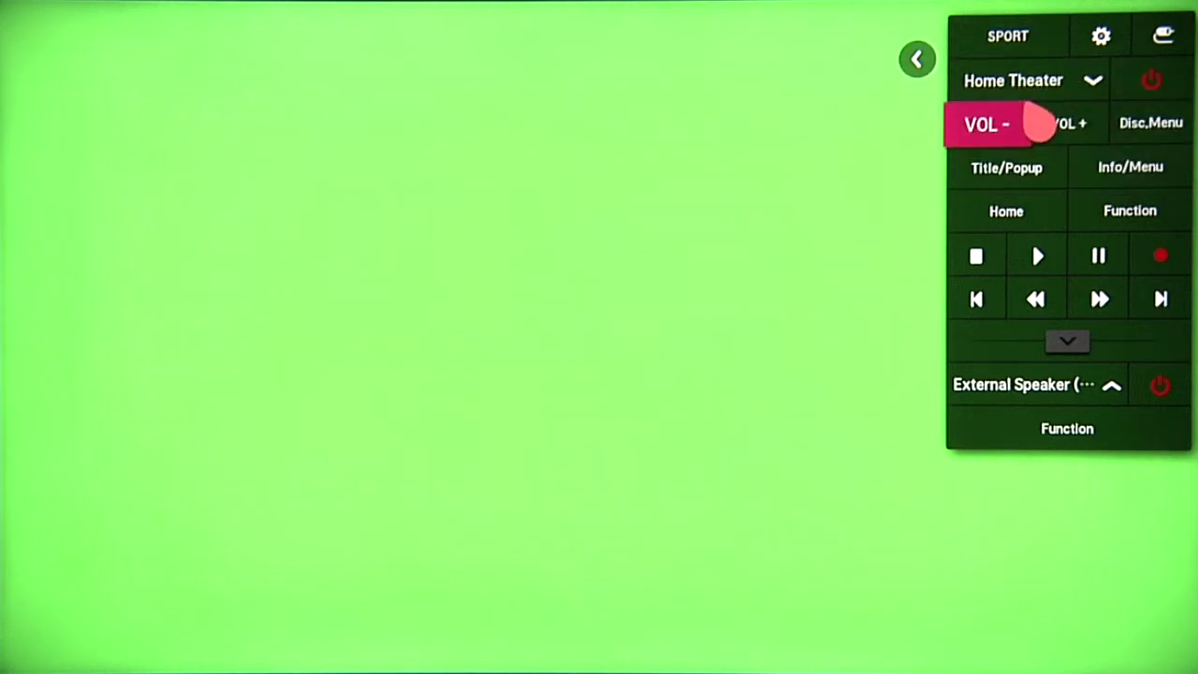